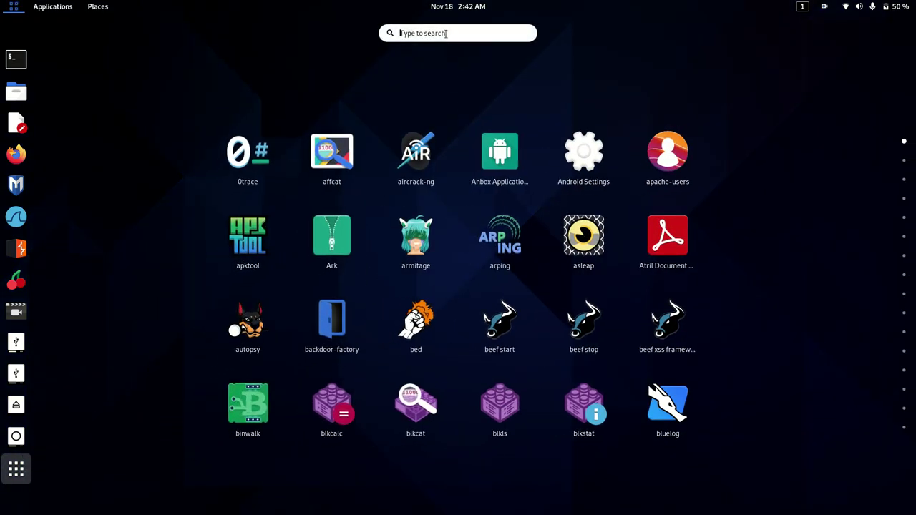
Step: Search Activities for 'vir' and launch VirtualBox
{"action": "type", "text": "vi"}
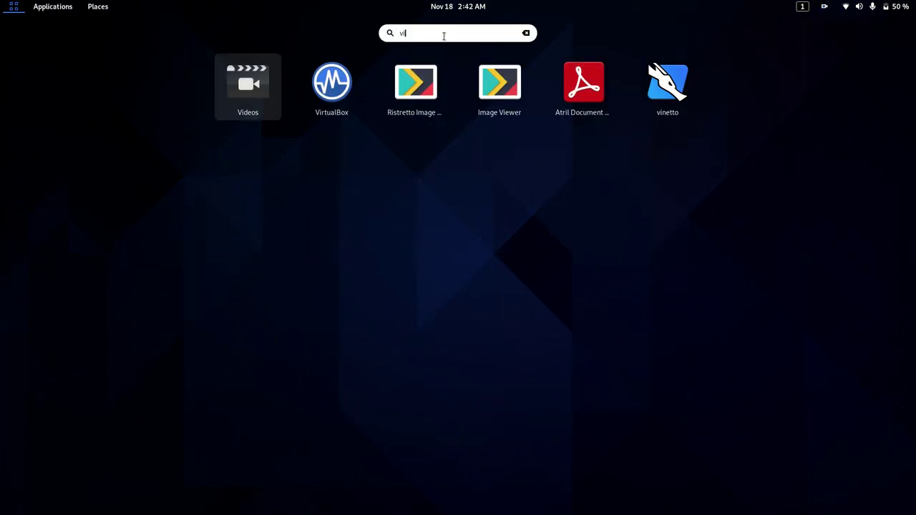
{"action": "type", "text": "r"}
{"action": "key", "text": "Return"}
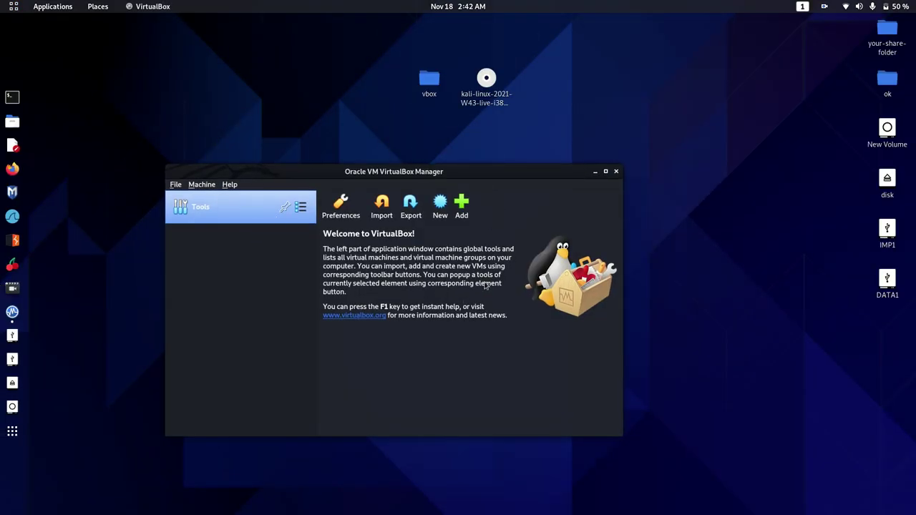
Step: Start a new VM named kalilinux32 with version Linux 2.6 / 3.x / 4.x (32-bit)
{"action": "left_click", "coordinate": [443, 207]}
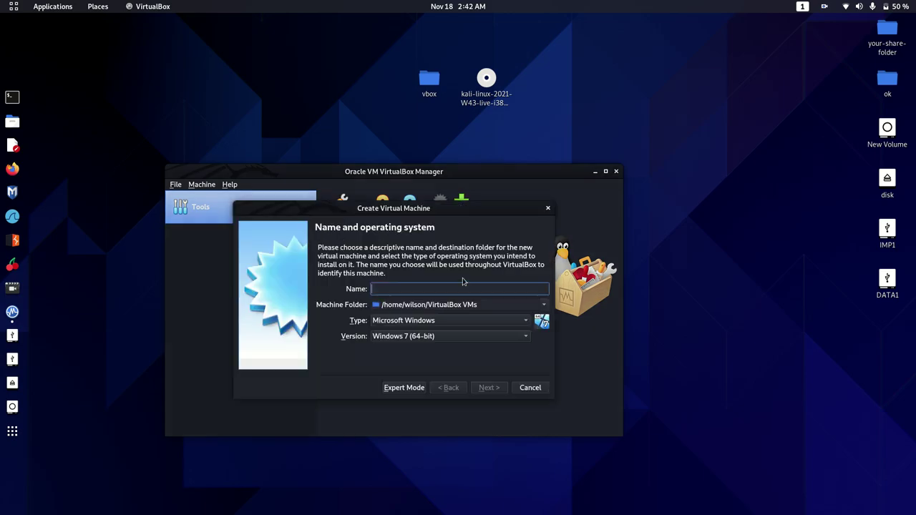
{"action": "type", "text": "kalilinux 32"}
{"action": "key", "text": "BackSpace"}
{"action": "key", "text": "BackSpace"}
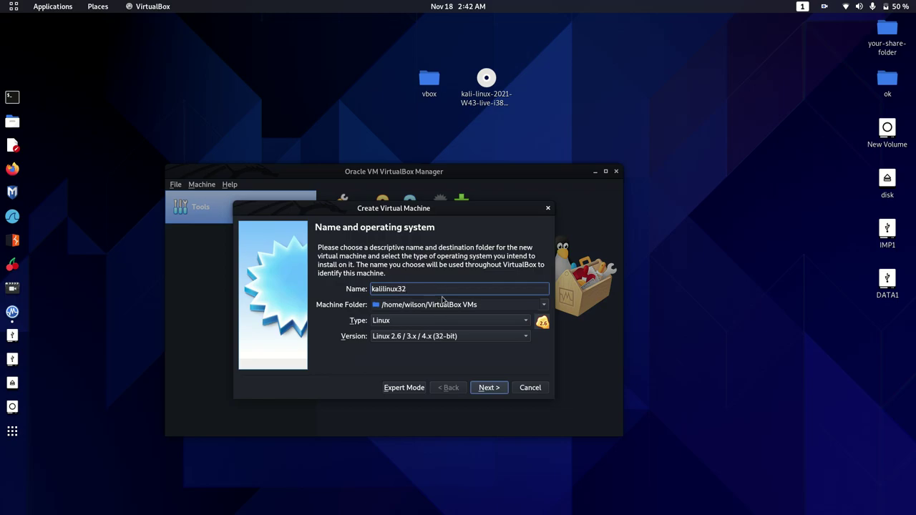
{"action": "left_click", "coordinate": [450, 336]}
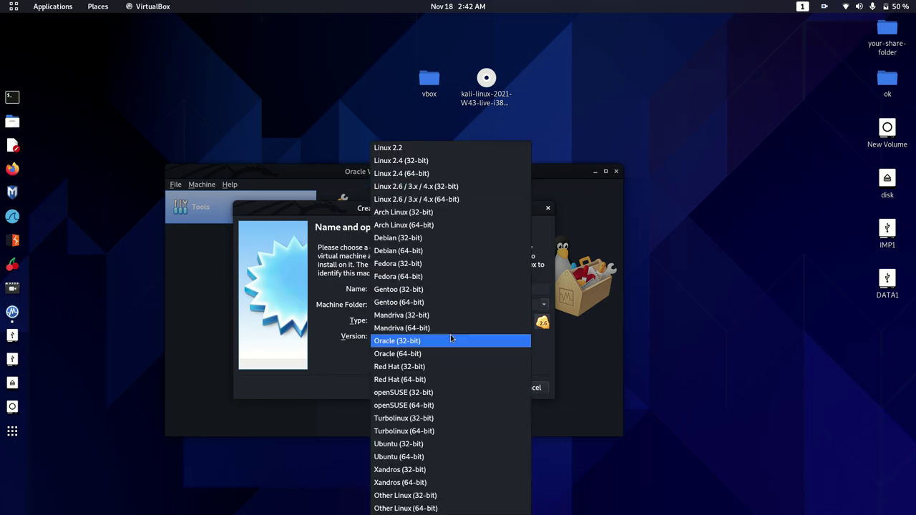
{"action": "left_click", "coordinate": [445, 188]}
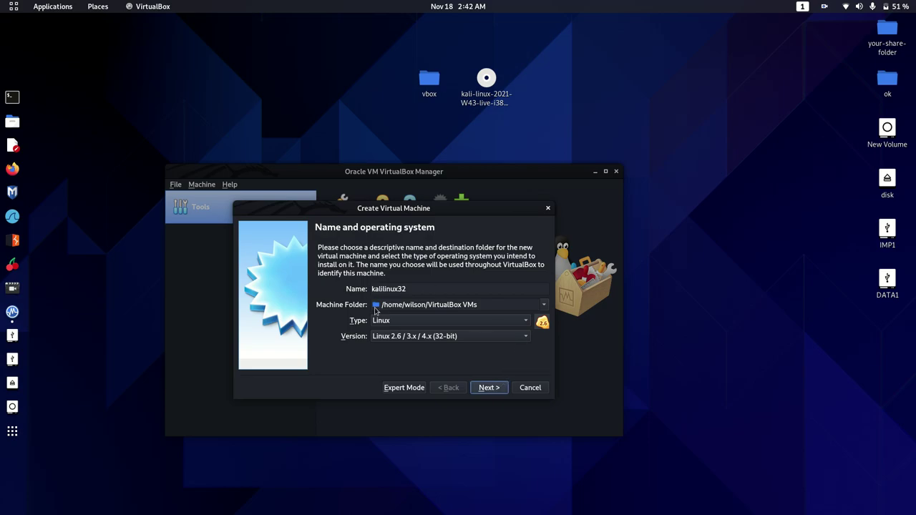
Step: Set the new machine's folder to the vbox folder on the Desktop
{"action": "left_click", "coordinate": [545, 305]}
{"action": "left_click", "coordinate": [518, 329]}
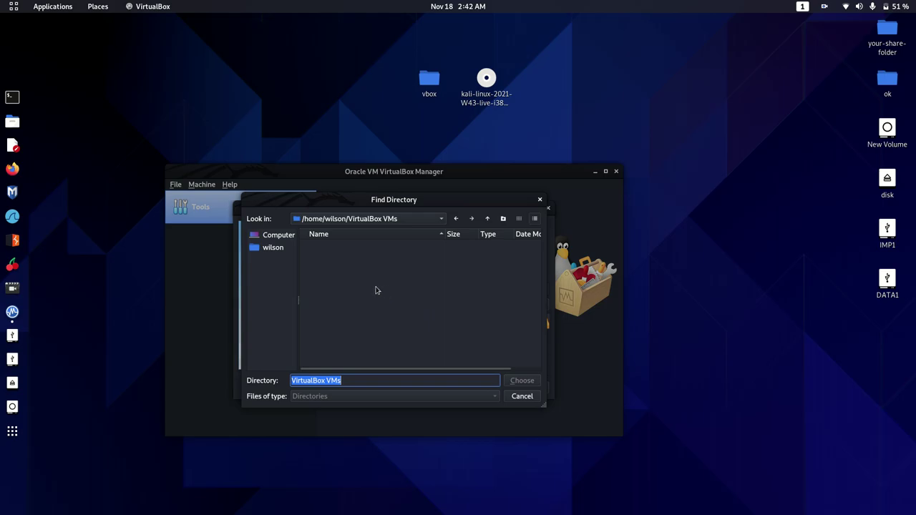
{"action": "left_click", "coordinate": [283, 248]}
{"action": "left_click", "coordinate": [343, 365]}
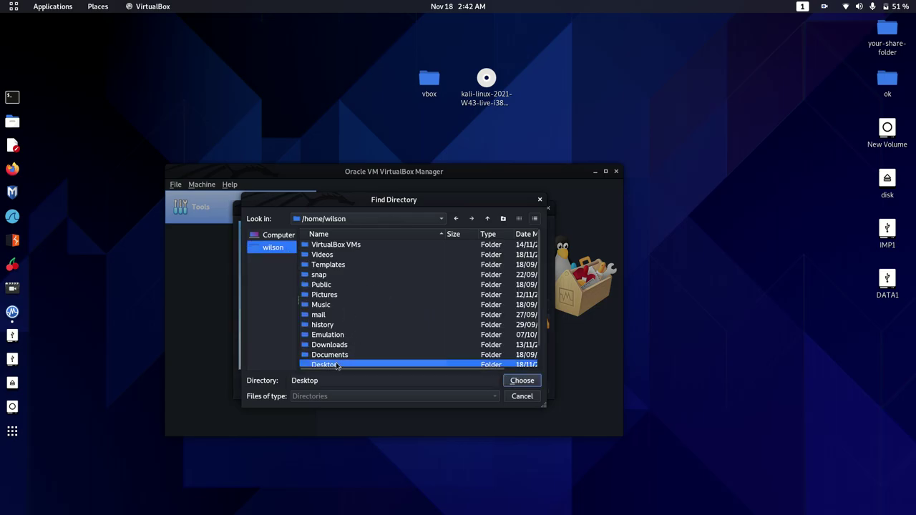
{"action": "double_click", "coordinate": [343, 364]}
{"action": "double_click", "coordinate": [334, 254]}
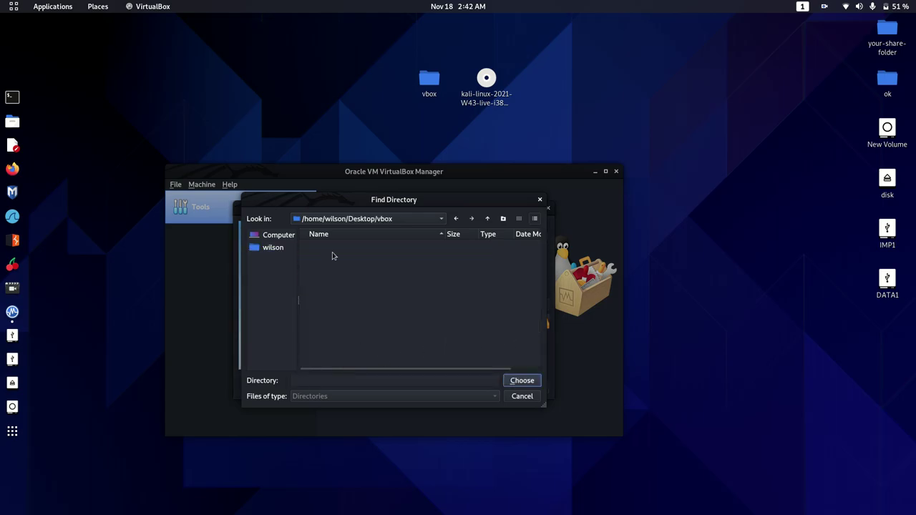
{"action": "left_click", "coordinate": [522, 380]}
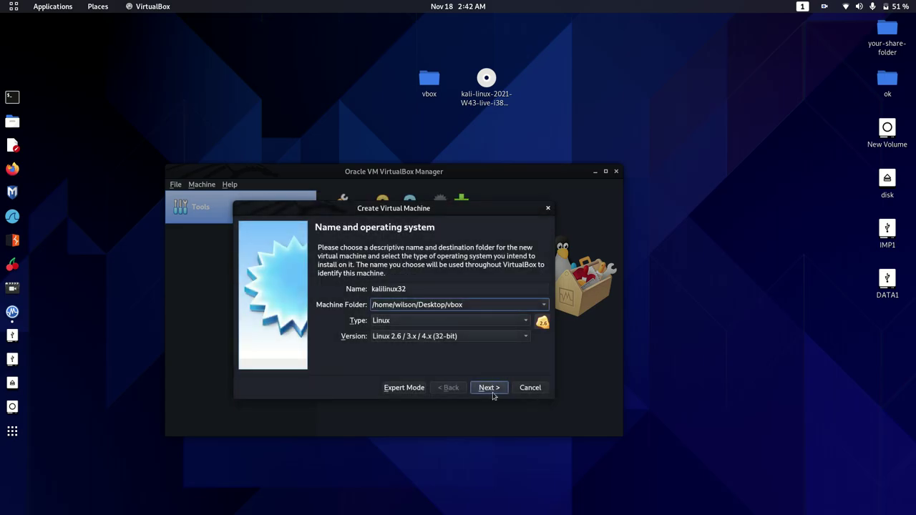
{"action": "left_click", "coordinate": [490, 390]}
Step: Adjust the machine's memory allocation and move on to the hard disk step
{"action": "left_click", "coordinate": [435, 283]}
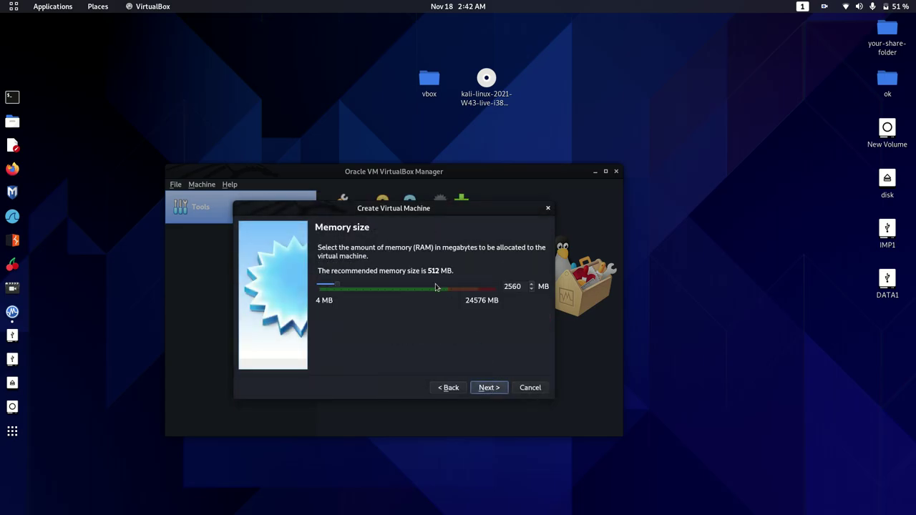
{"action": "left_click", "coordinate": [333, 288]}
{"action": "left_click", "coordinate": [493, 390]}
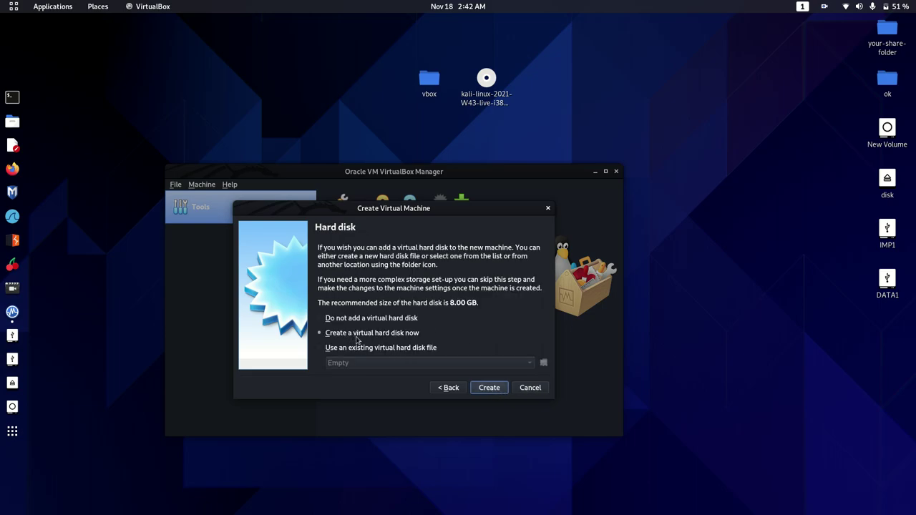
Step: Create a dynamically allocated 16.00 GB VDI virtual hard disk for kalilinux32
{"action": "left_click", "coordinate": [492, 389]}
{"action": "left_click", "coordinate": [494, 410]}
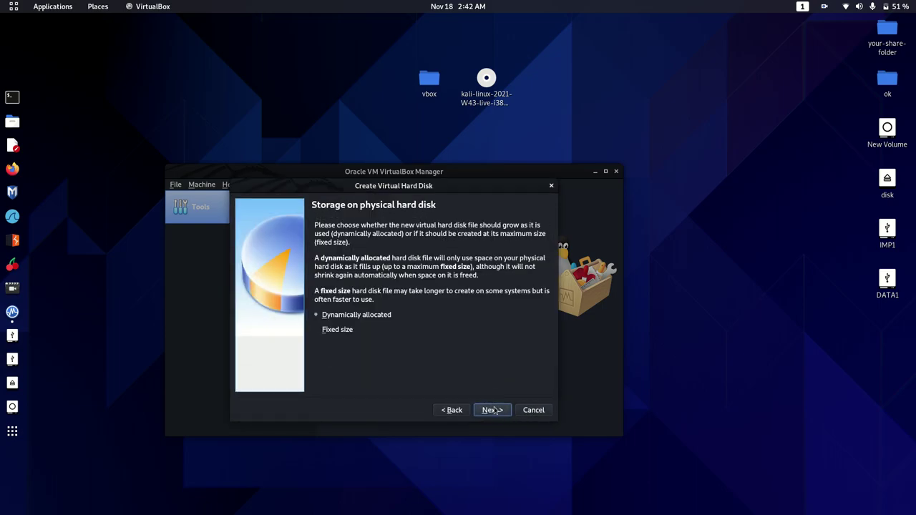
{"action": "left_click", "coordinate": [492, 410]}
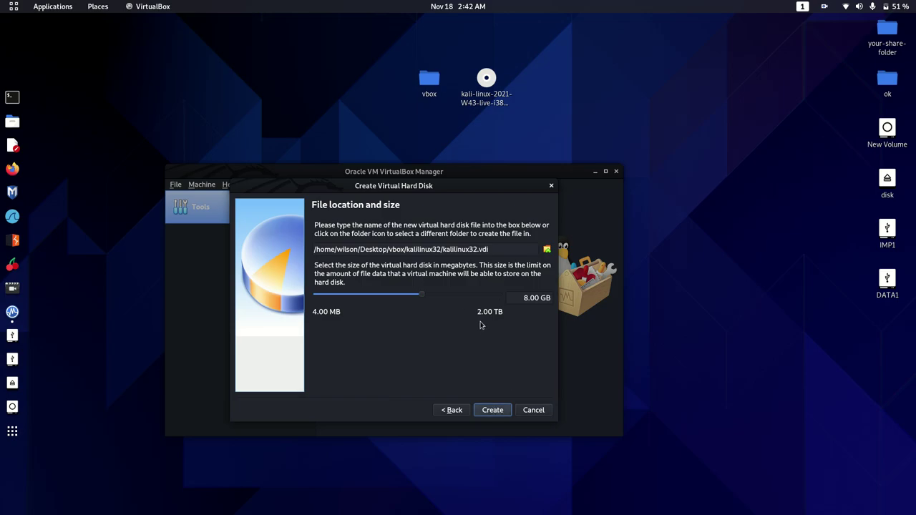
{"action": "left_click", "coordinate": [458, 299]}
{"action": "left_click", "coordinate": [492, 411]}
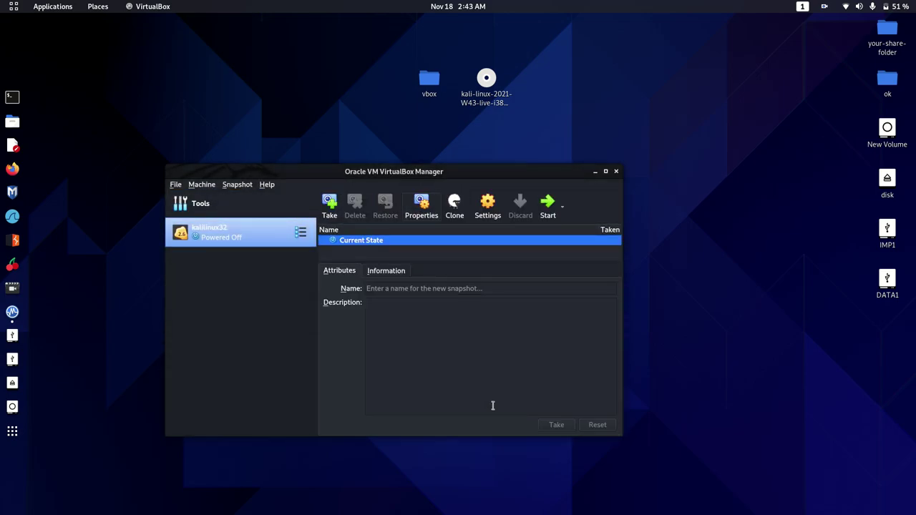
Step: Give kalilinux32 2 processors and enable I/O APIC and EFI in System settings
{"action": "left_click", "coordinate": [489, 210]}
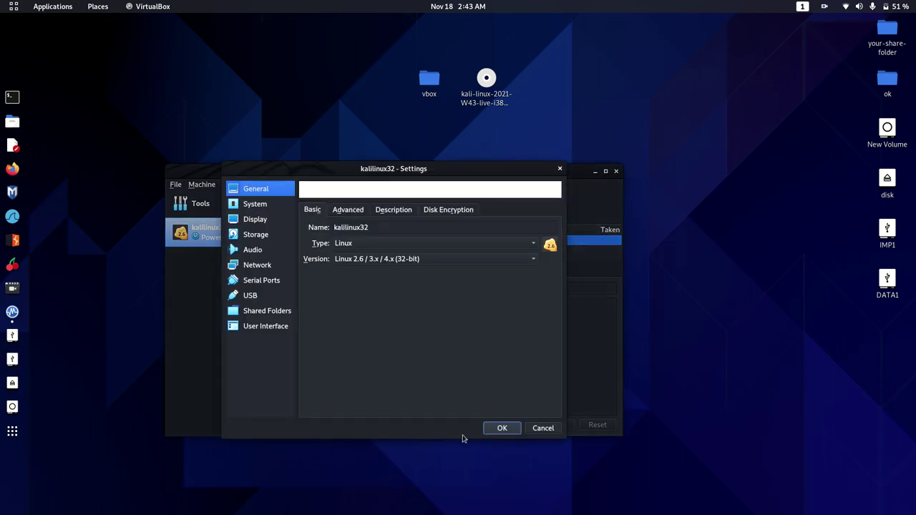
{"action": "left_click", "coordinate": [254, 205]}
{"action": "left_click", "coordinate": [363, 211]}
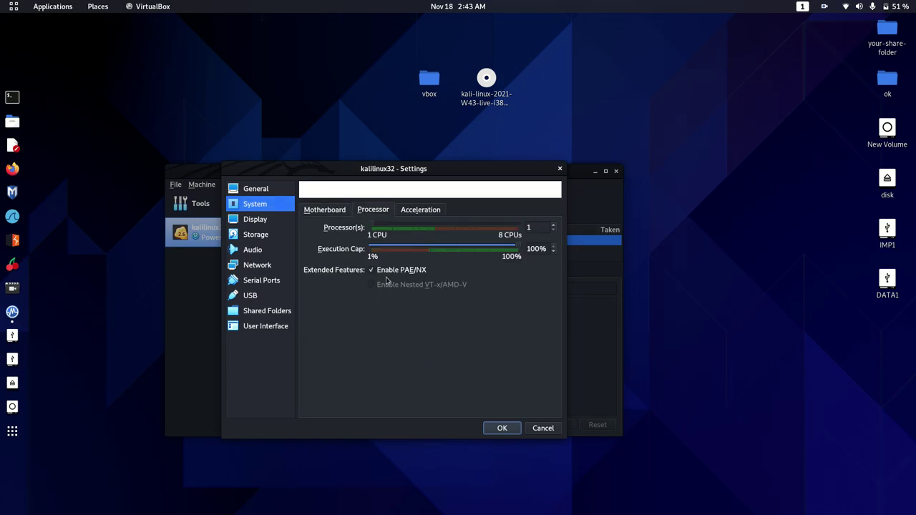
{"action": "left_click", "coordinate": [408, 227]}
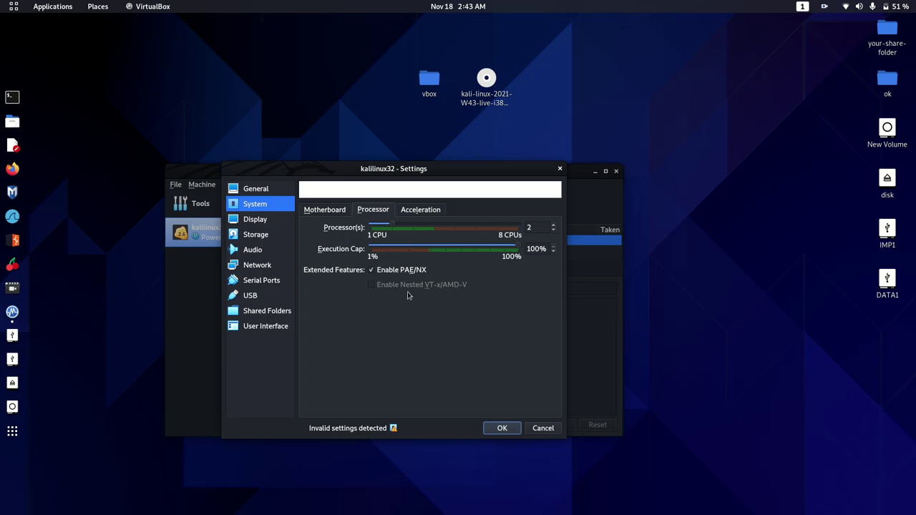
{"action": "left_click", "coordinate": [339, 212]}
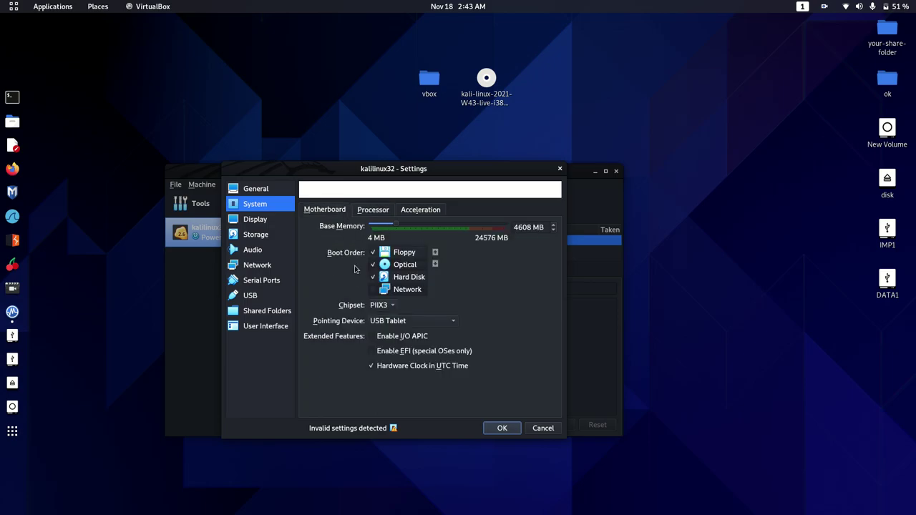
{"action": "left_click", "coordinate": [379, 339]}
{"action": "left_click", "coordinate": [380, 353]}
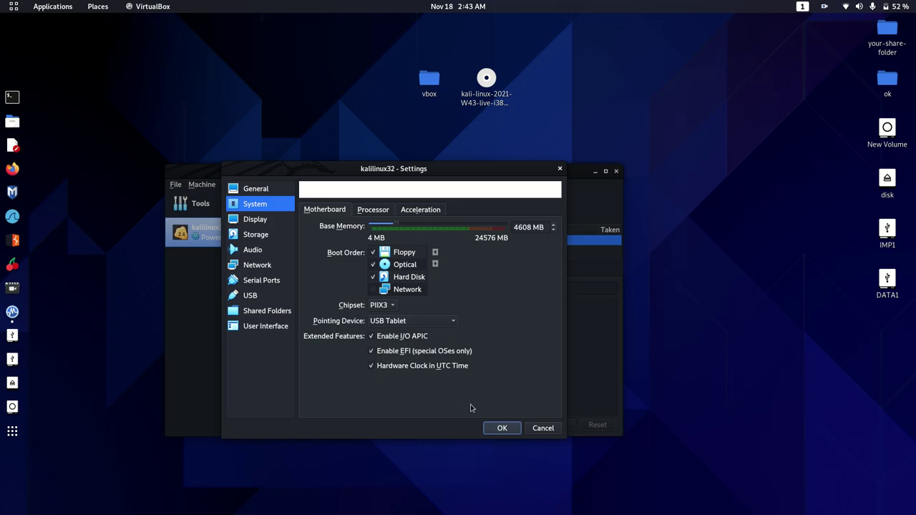
{"action": "left_click", "coordinate": [502, 429]}
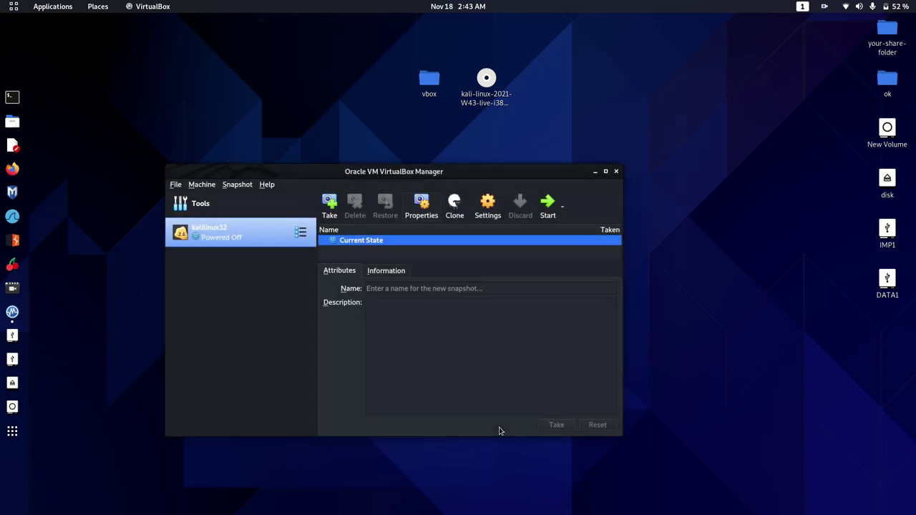
{"action": "left_click", "coordinate": [488, 206]}
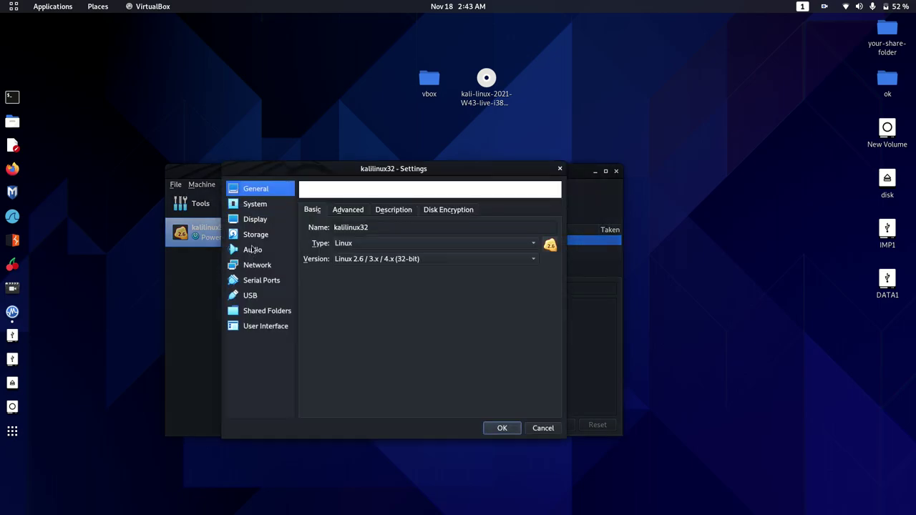
Step: Load kali-linux-2021-W43-live-i386.iso into the optical drive and start kalilinux32
{"action": "left_click", "coordinate": [257, 236]}
{"action": "left_click", "coordinate": [327, 235]}
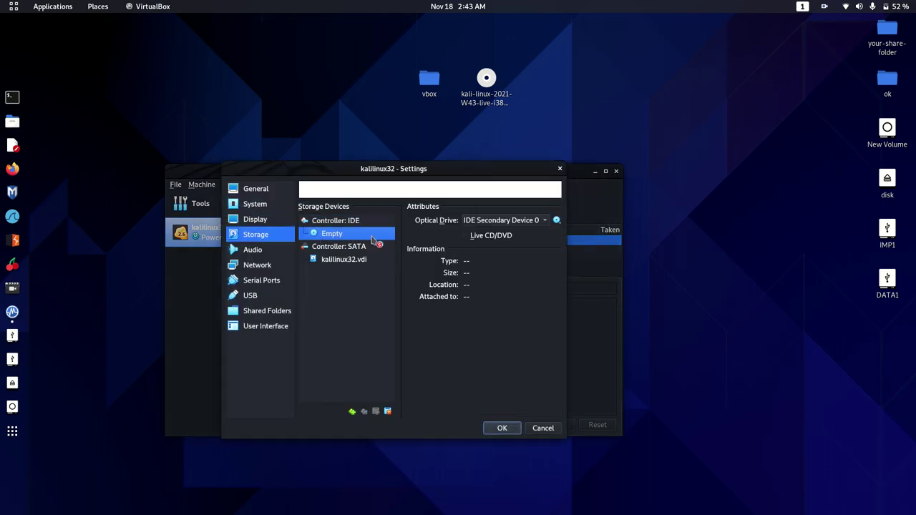
{"action": "left_click", "coordinate": [556, 220]}
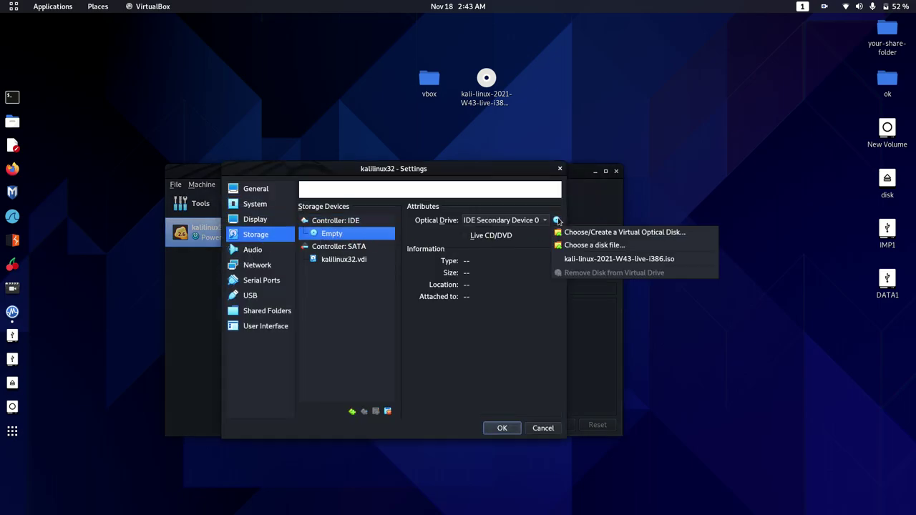
{"action": "left_click", "coordinate": [594, 244]}
{"action": "double_click", "coordinate": [320, 245]}
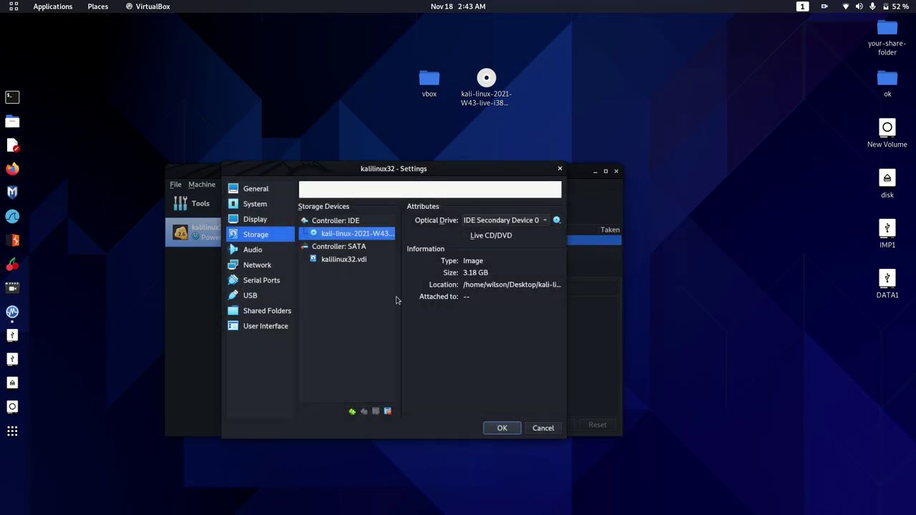
{"action": "left_click", "coordinate": [501, 428]}
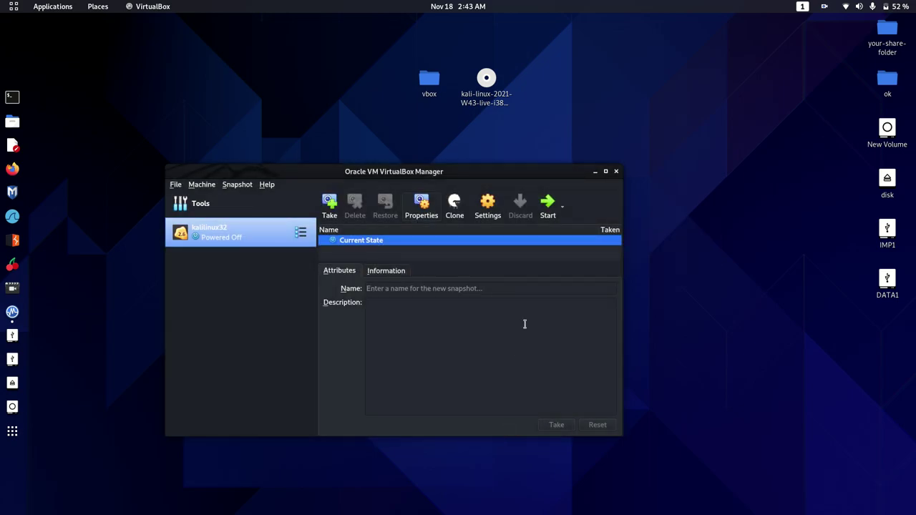
{"action": "left_click", "coordinate": [547, 204]}
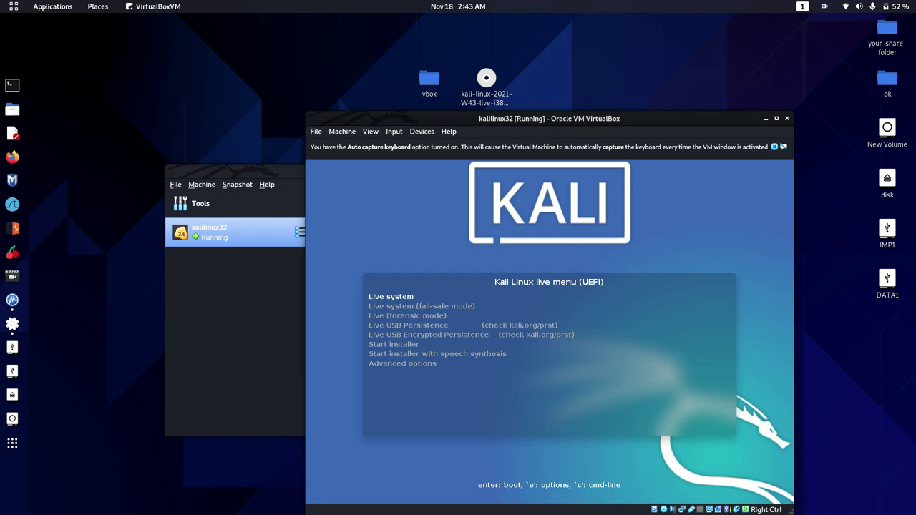
Step: From the Kali boot menu, boot Advanced options > Graphical installer > Install
{"action": "key", "text": "Down"}
{"action": "key", "text": "Up"}
{"action": "key", "text": "Down"}
{"action": "key", "text": "Down"}
{"action": "key", "text": "Down"}
{"action": "key", "text": "Down"}
{"action": "key", "text": "Down"}
{"action": "key", "text": "Down"}
{"action": "key", "text": "Down"}
{"action": "key", "text": "Return"}
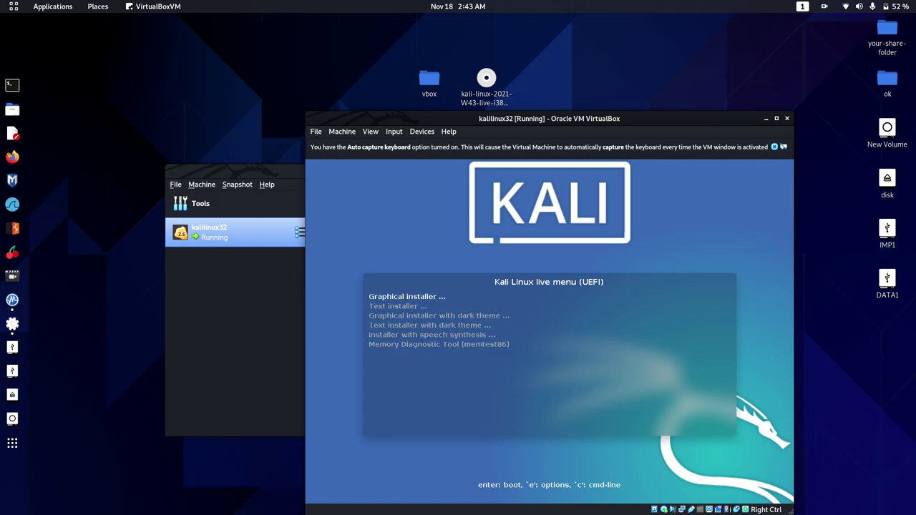
{"action": "key", "text": "Down"}
{"action": "key", "text": "Up"}
{"action": "key", "text": "Return"}
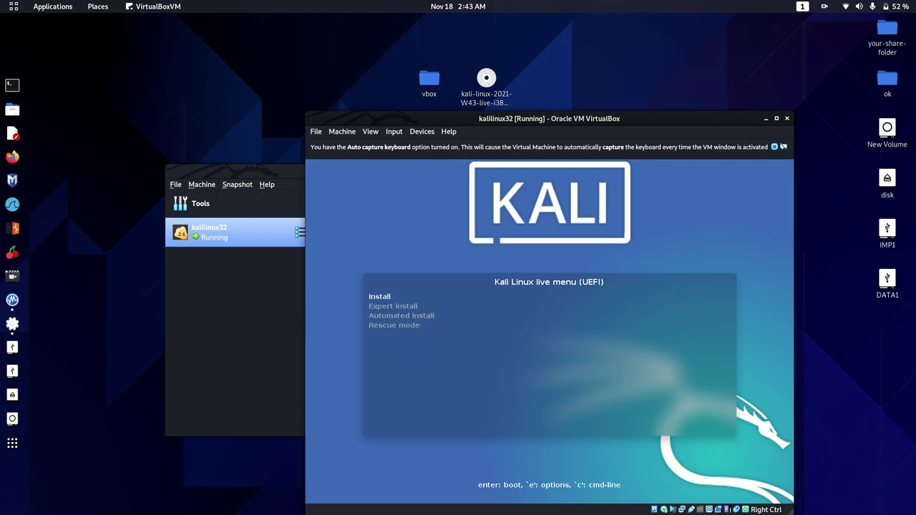
{"action": "key", "text": "Down"}
{"action": "key", "text": "Up"}
{"action": "key", "text": "Return"}
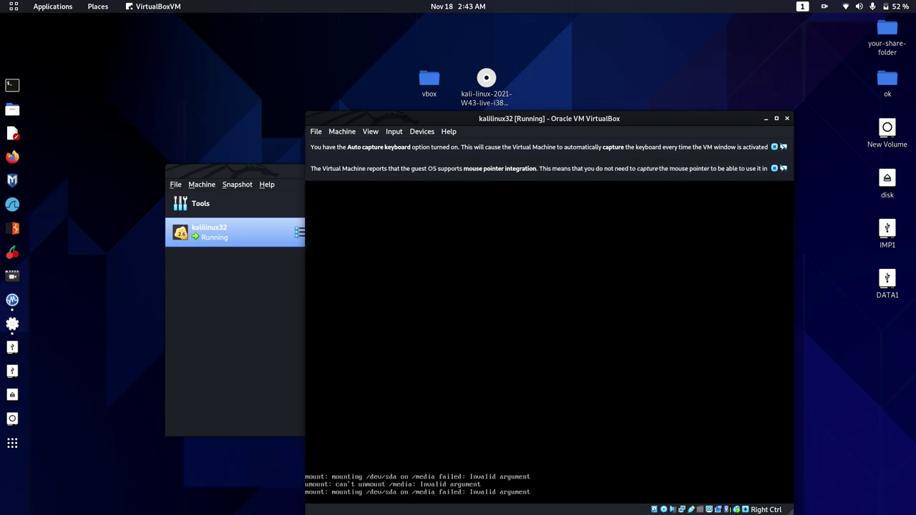
Step: Dismiss the keyboard and mouse notices and close the VirtualBox Manager window
{"action": "left_click", "coordinate": [773, 147]}
{"action": "left_click", "coordinate": [773, 147]}
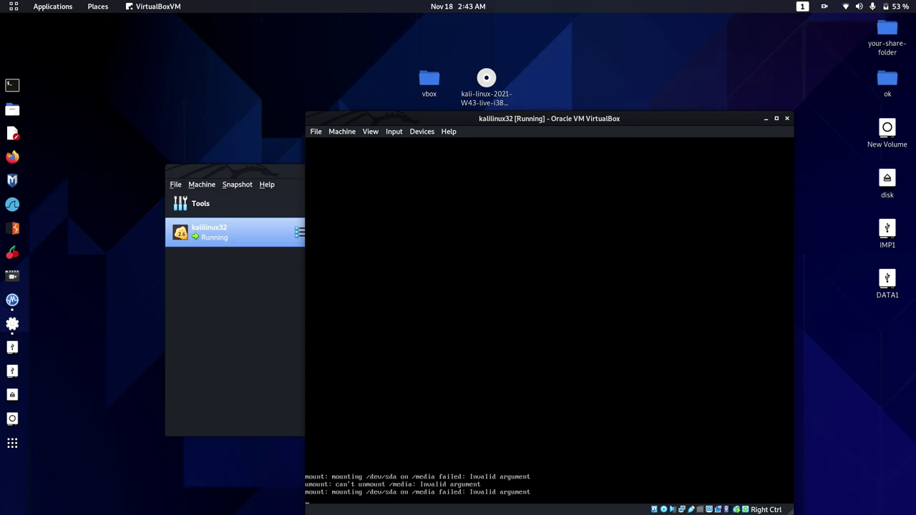
{"action": "left_click", "coordinate": [214, 324]}
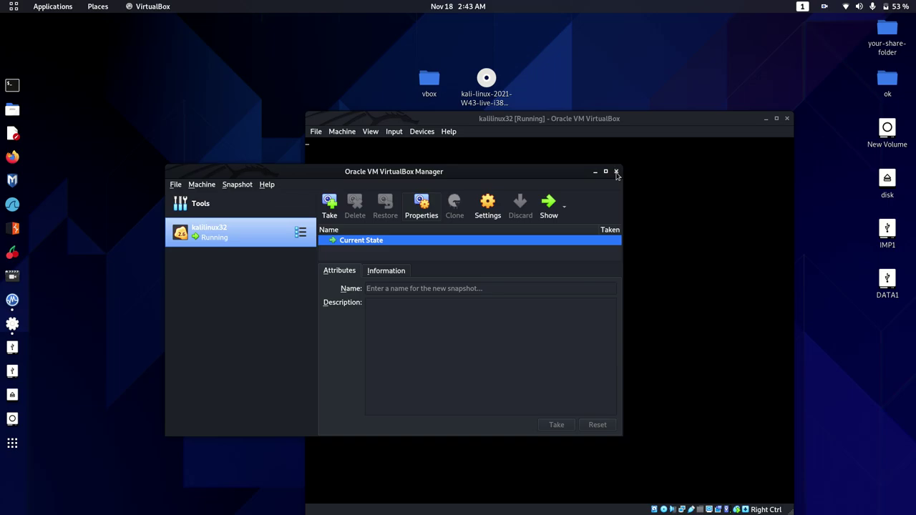
{"action": "left_click", "coordinate": [615, 172]}
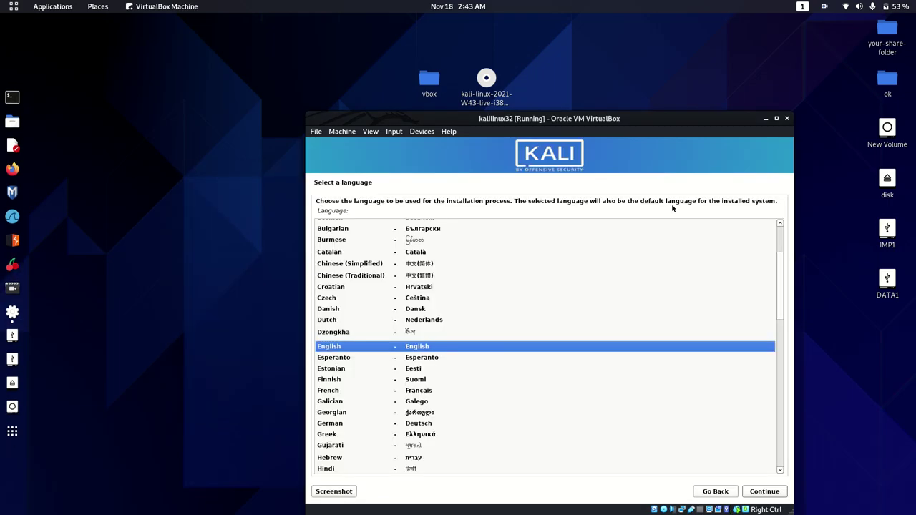
Step: Choose English language, India location and American English keymap in the installer
{"action": "key", "text": "Down"}
{"action": "key", "text": "Up"}
{"action": "key", "text": "Return"}
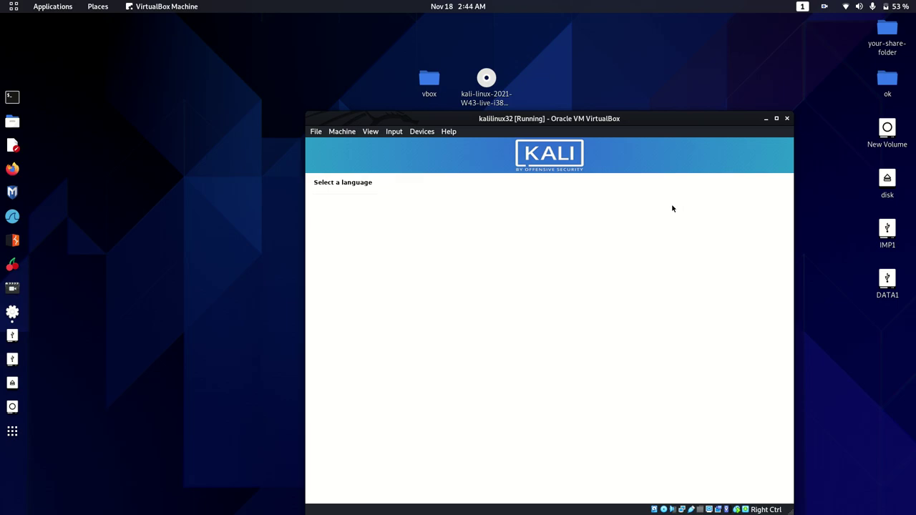
{"action": "key", "text": "Up"}
{"action": "key", "text": "Up"}
{"action": "key", "text": "Up"}
{"action": "key", "text": "Up"}
{"action": "key", "text": "Up"}
{"action": "key", "text": "Up"}
{"action": "key", "text": "Up"}
{"action": "key", "text": "Up"}
{"action": "key", "text": "Up"}
{"action": "key", "text": "Up"}
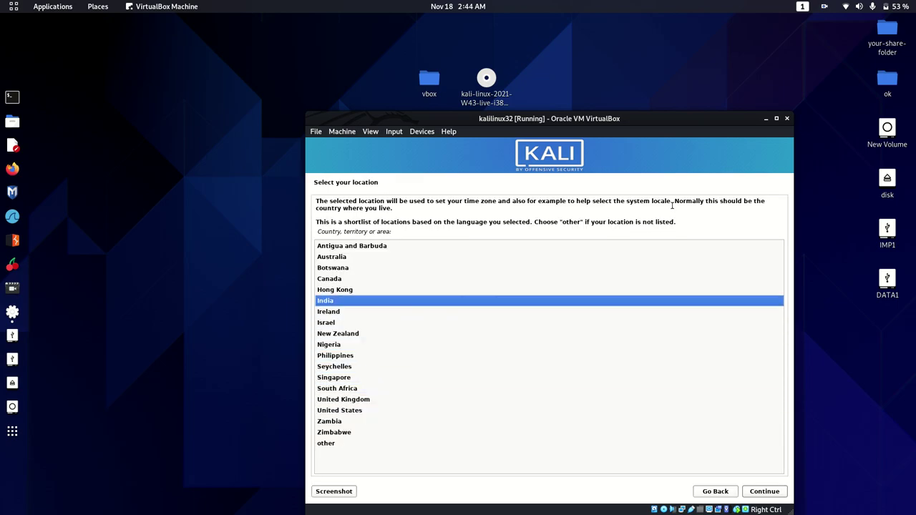
{"action": "key", "text": "Return"}
{"action": "key", "text": "Down"}
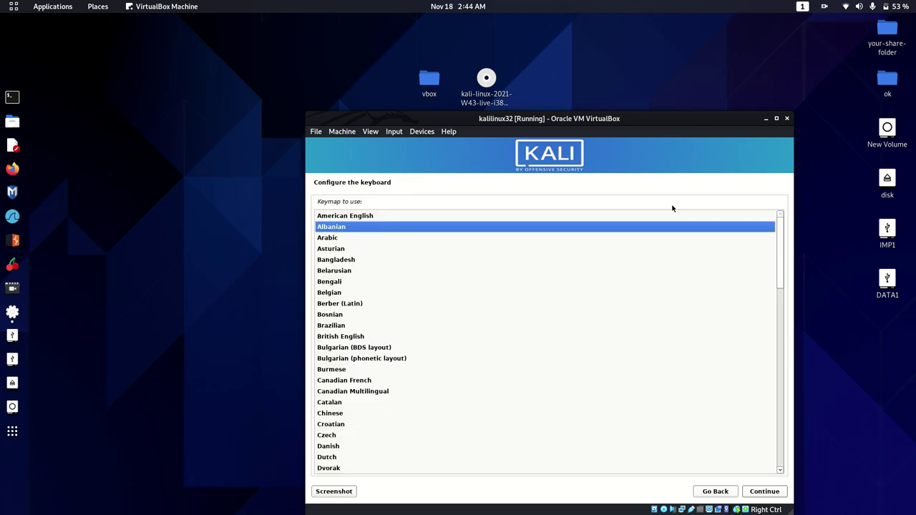
{"action": "key", "text": "Up"}
{"action": "key", "text": "Return"}
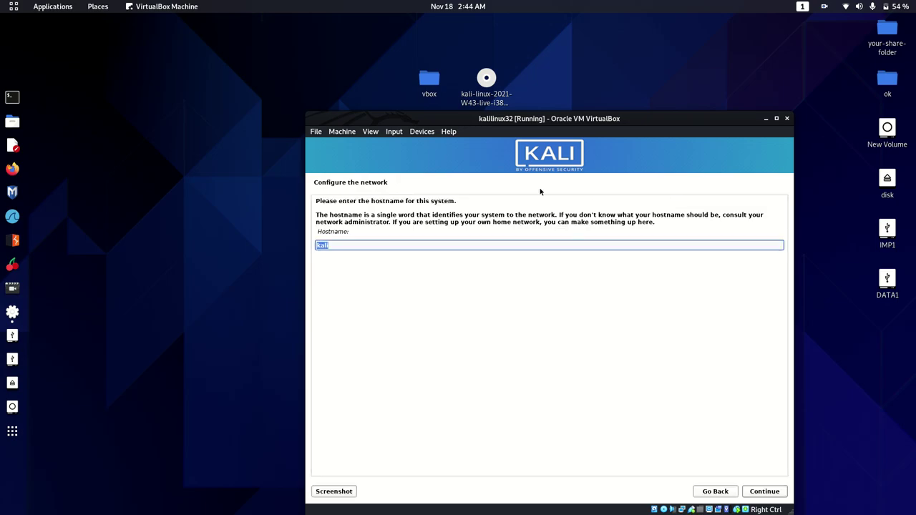
Step: Keep kali as the hostname and leave the domain name empty
{"action": "left_click", "coordinate": [346, 246]}
{"action": "left_click", "coordinate": [763, 494]}
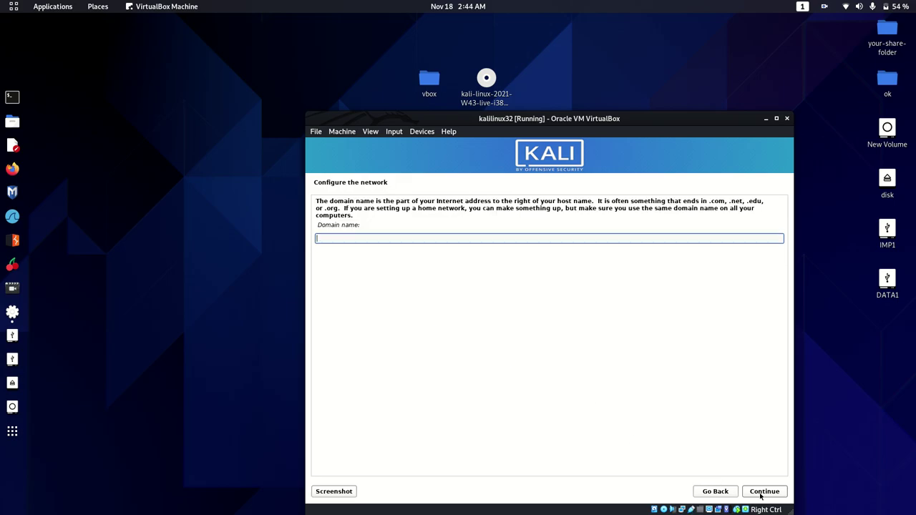
{"action": "left_click", "coordinate": [752, 488]}
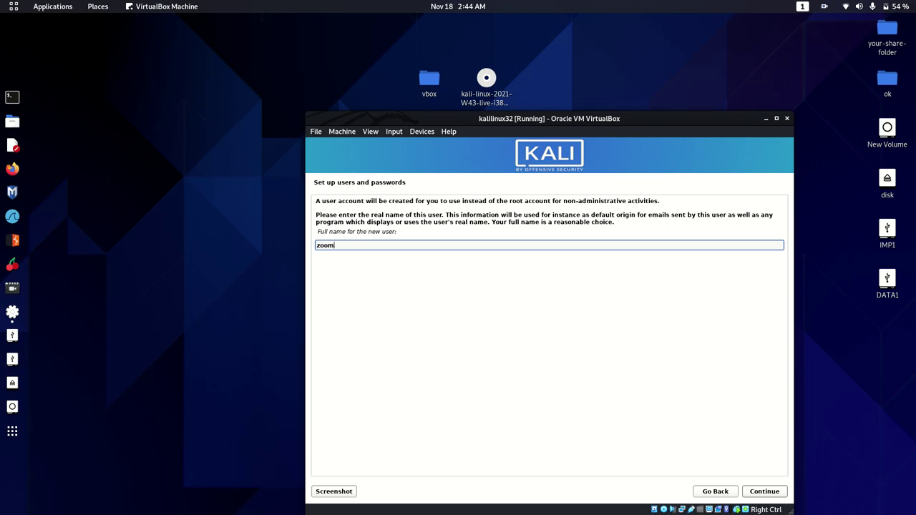
Step: Enter the new user's full name, accept the suggested username and proceed to the password
{"action": "type", "text": "zoom"}
{"action": "key", "text": "Return"}
{"action": "key", "text": "Return"}
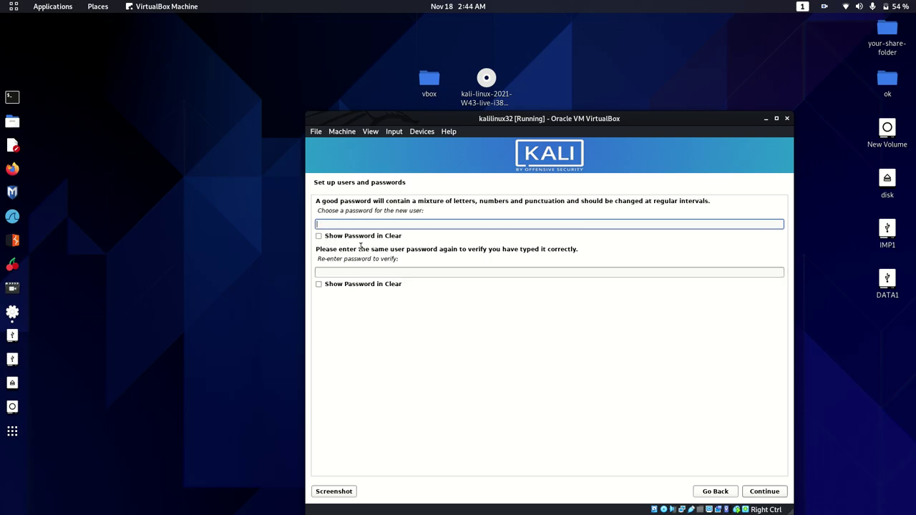
{"action": "key", "text": "Tab"}
{"action": "key", "text": "Return"}
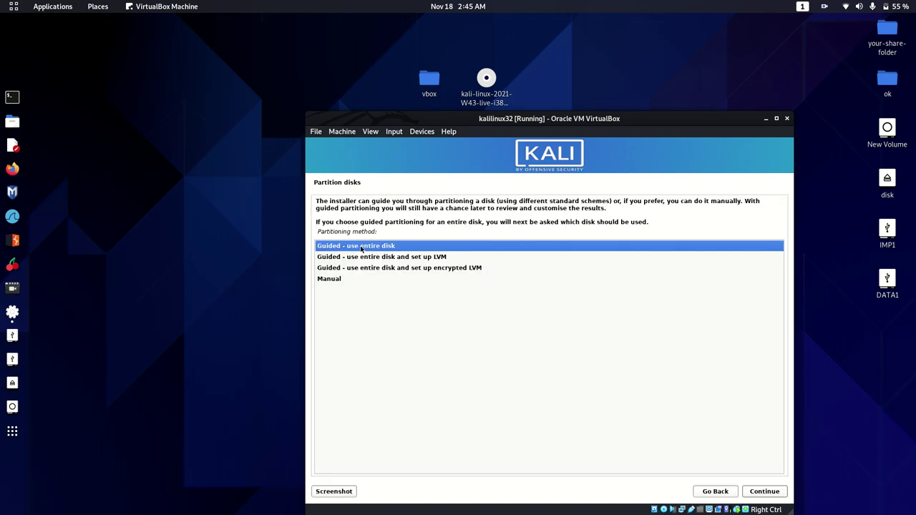
Step: Partition the whole disk with all files in one partition and write the changes
{"action": "key", "text": "Return"}
{"action": "key", "text": "Return"}
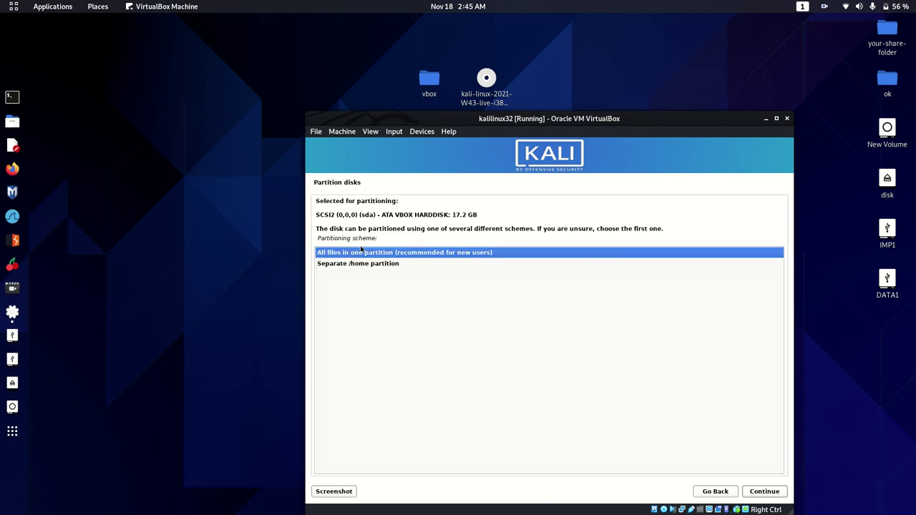
{"action": "key", "text": "Return"}
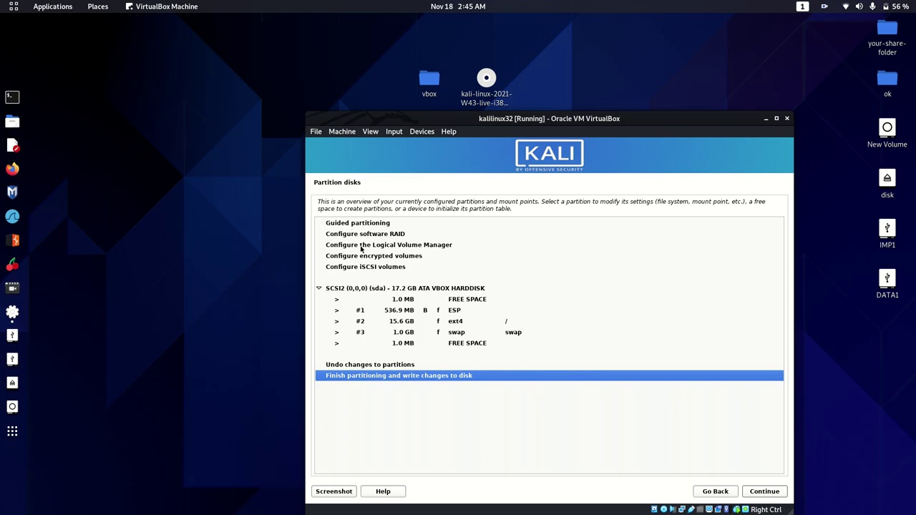
{"action": "key", "text": "Return"}
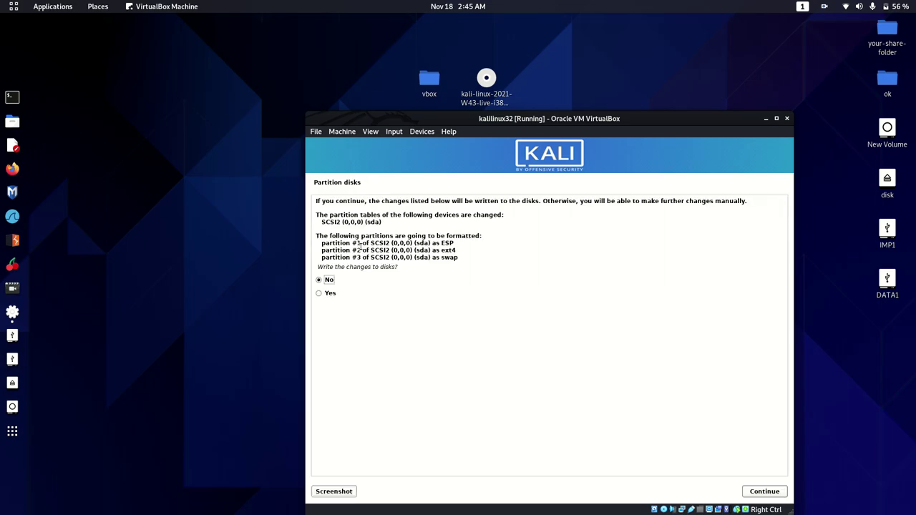
{"action": "key", "text": "Down"}
{"action": "key", "text": "Return"}
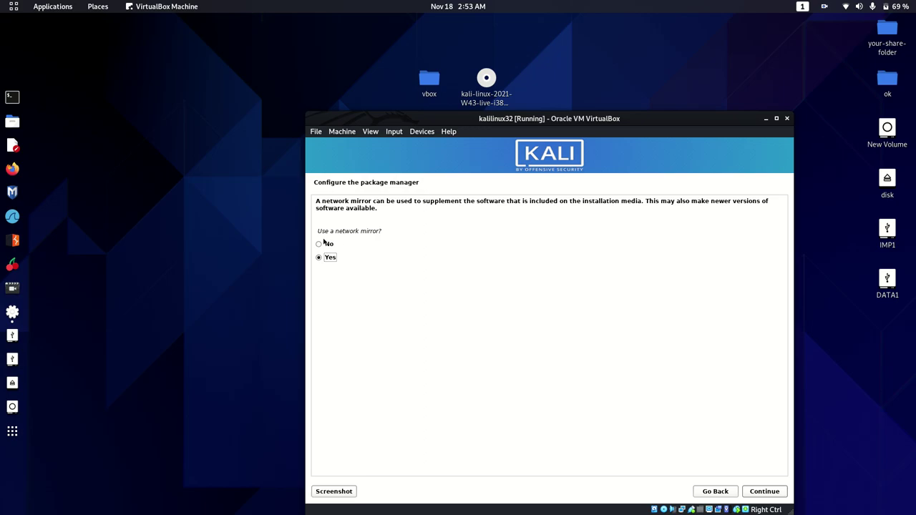
Step: Choose No for the network mirror in the package manager step and let the installation finish
{"action": "left_click", "coordinate": [328, 244]}
{"action": "left_click", "coordinate": [761, 493]}
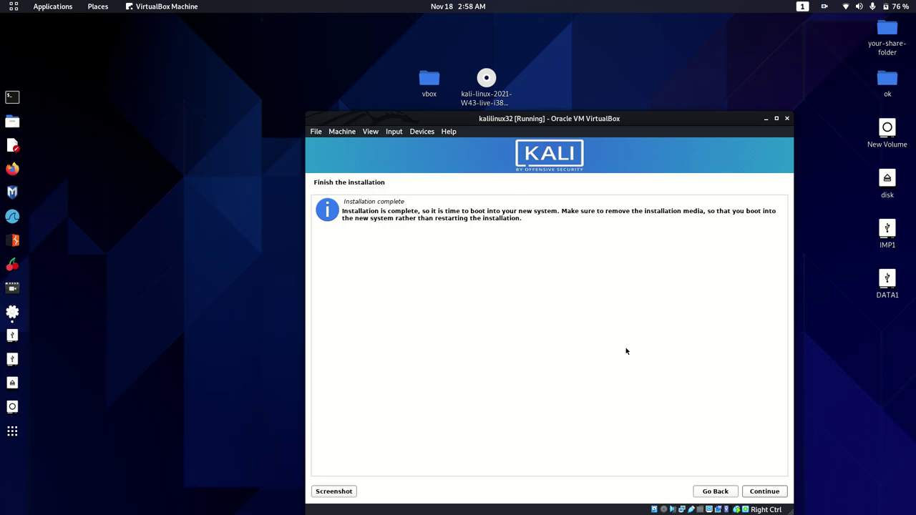
Step: Continue from Installation complete to reboot into Kali, then dismiss the mouse-integration notice
{"action": "left_click", "coordinate": [764, 492]}
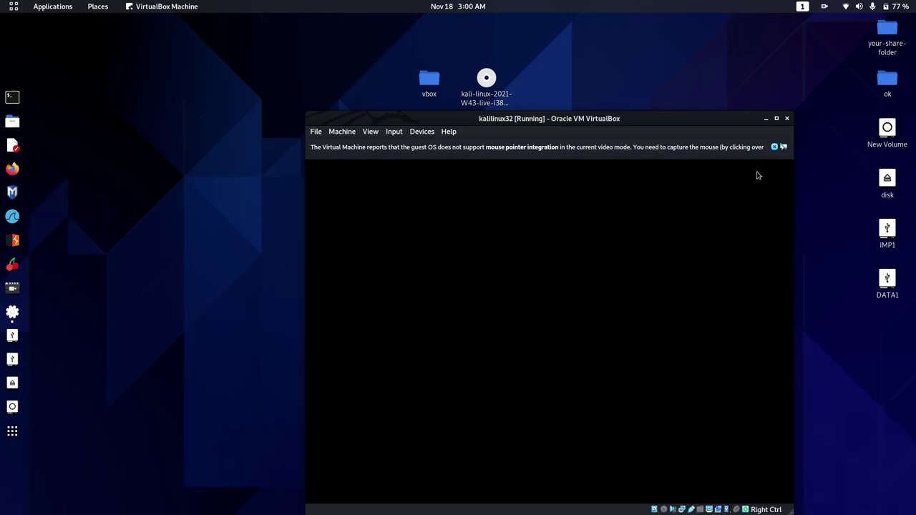
{"action": "left_click", "coordinate": [774, 147]}
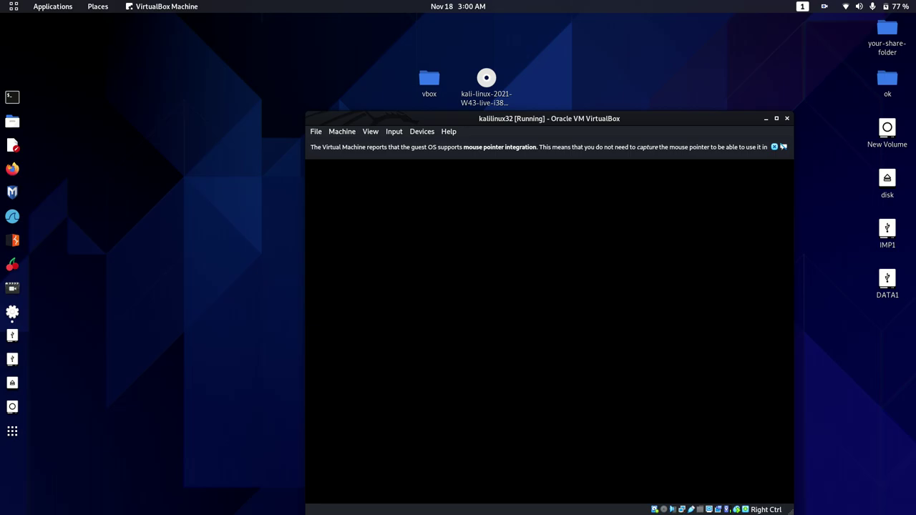
Step: Dismiss the notice and log in to Kali with the user's account name and password
{"action": "left_click", "coordinate": [773, 148]}
{"action": "type", "text": "zoom"}
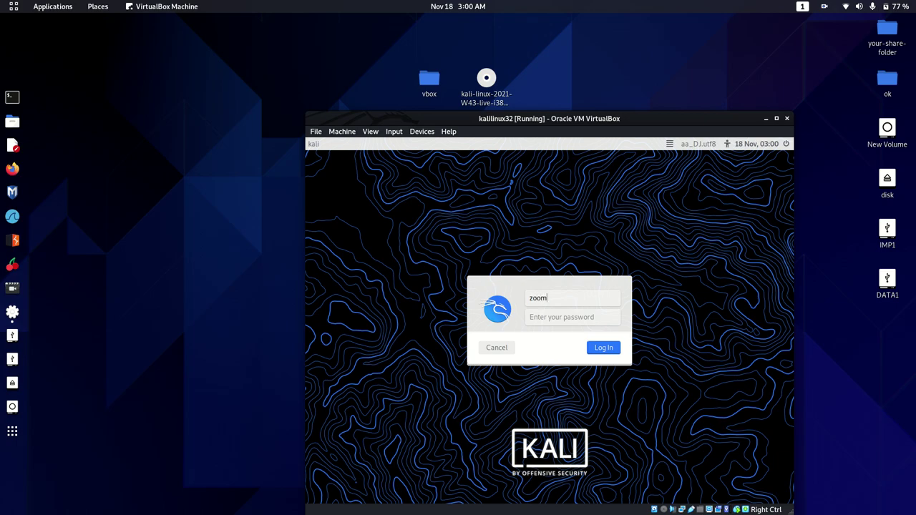
{"action": "key", "text": "Tab"}
{"action": "type", "text": "zoo"}
{"action": "key", "text": "Return"}
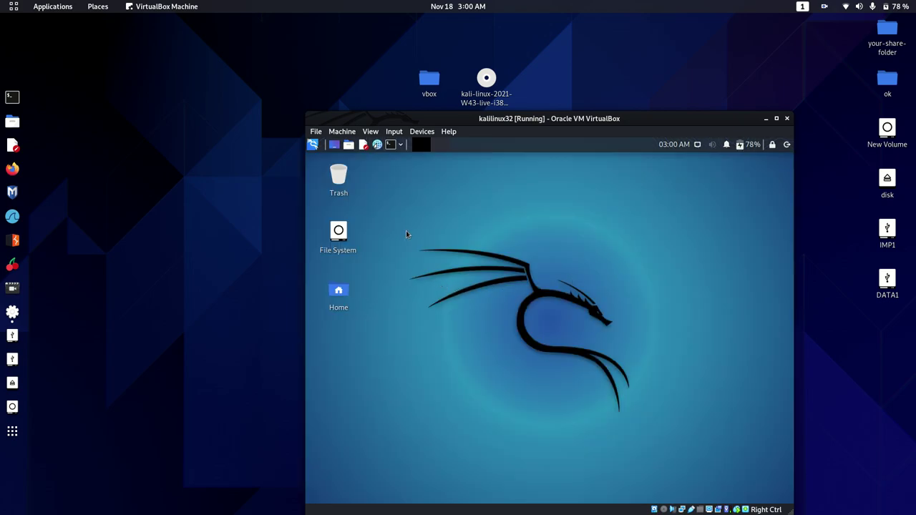
Step: Drag across the loaded Kali XFCE desktop and click the top panel
{"action": "left_click_drag", "start_coordinate": [467, 224], "coordinate": [782, 439]}
{"action": "left_click", "coordinate": [826, 8]}
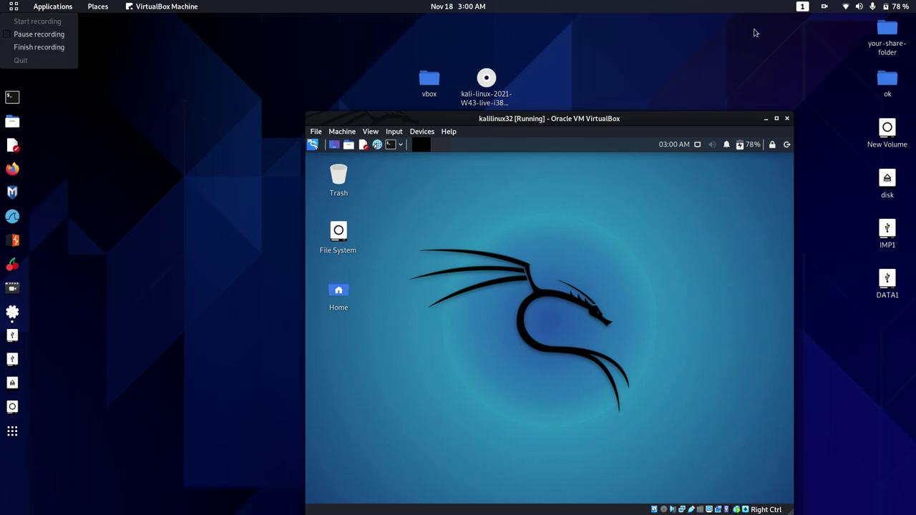